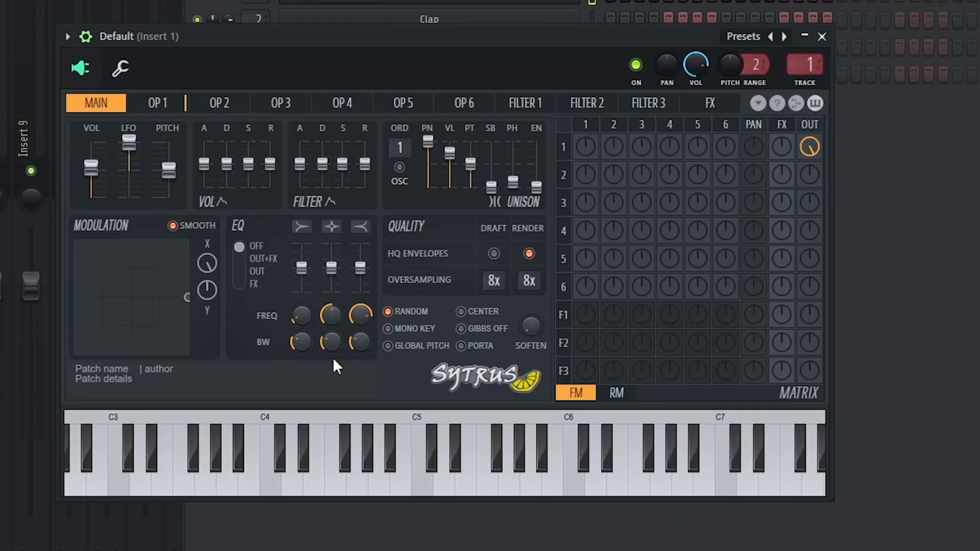
Enable operator 1's pitch LFO, raise its amount moderately, and slightly increase its speed.
{"action": "left_click", "coordinate": [156, 105]}
{"action": "left_click", "coordinate": [309, 214]}
{"action": "left_click", "coordinate": [95, 230]}
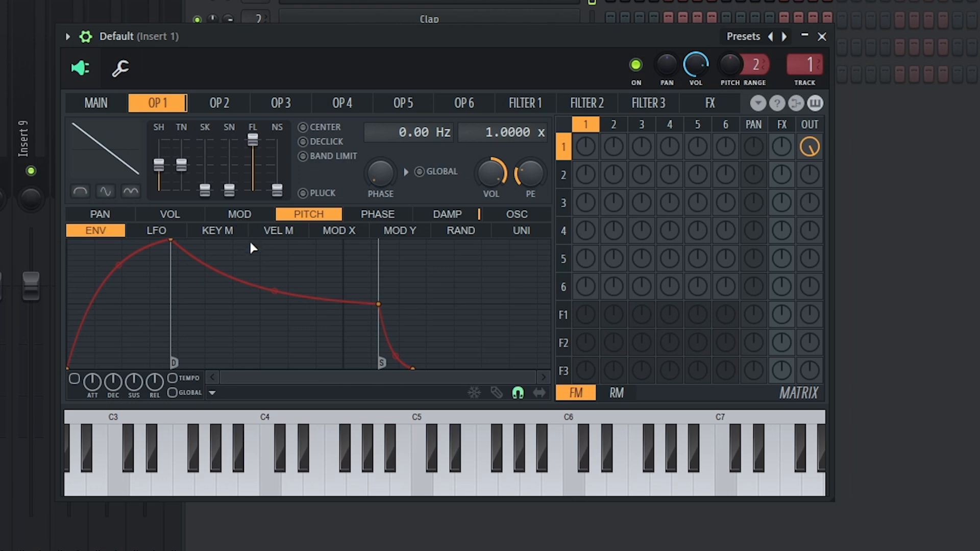
{"action": "left_click", "coordinate": [182, 232]}
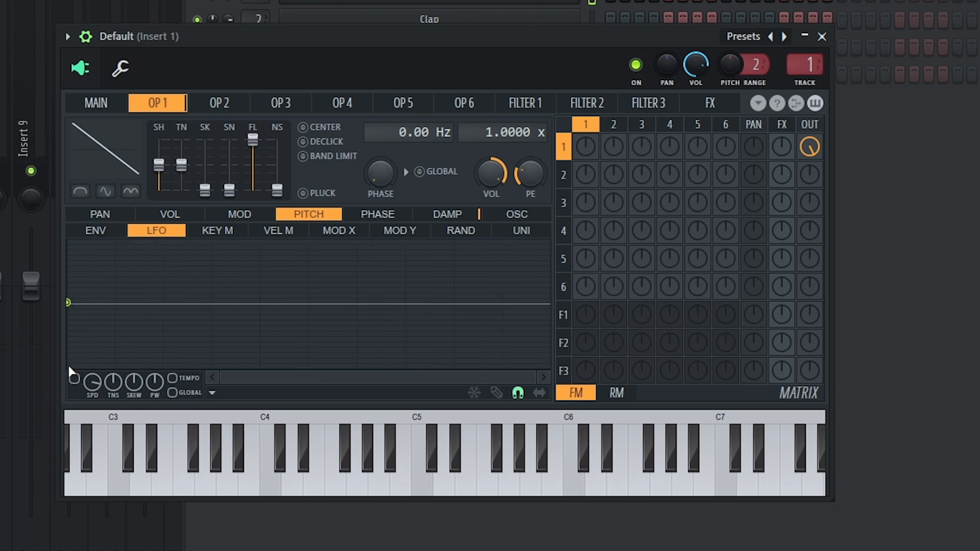
{"action": "left_click", "coordinate": [74, 379]}
{"action": "mouse_move", "coordinate": [75, 299]}
{"action": "left_mouse_down"}
{"action": "mouse_move", "coordinate": [70, 271]}
{"action": "mouse_move", "coordinate": [74, 284]}
{"action": "left_mouse_up"}
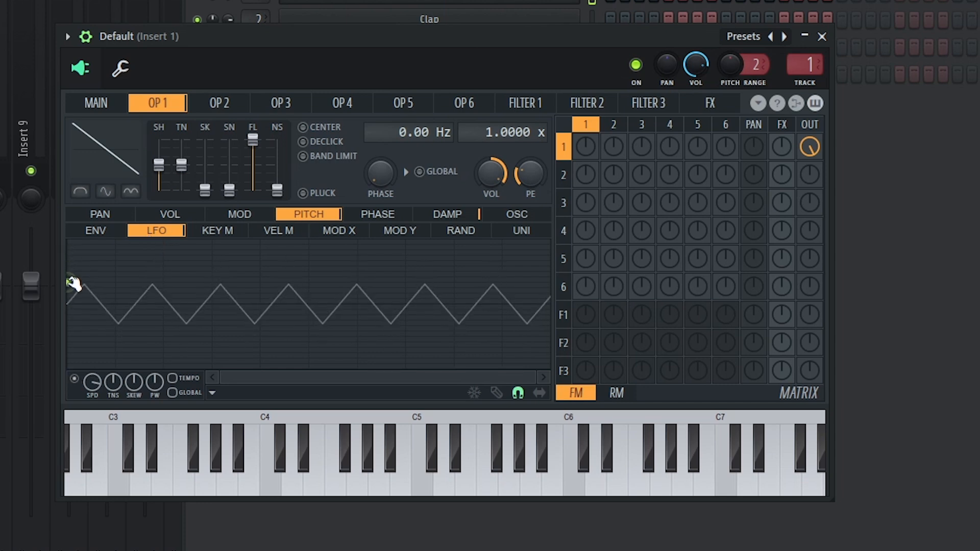
{"action": "scroll", "coordinate": [75, 286], "scroll_direction": "down", "scroll_amount": 1}
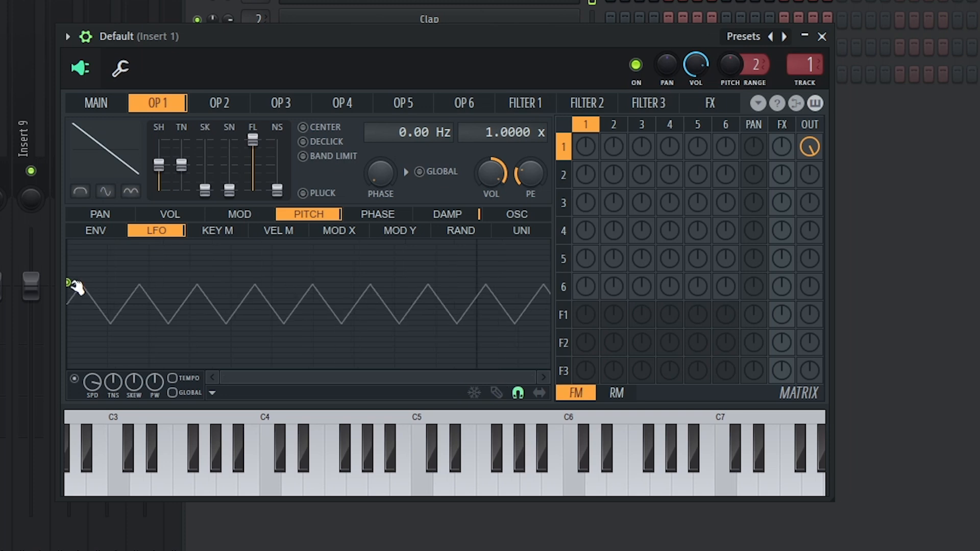
Move and enlarge the plugin window, reduce operator 1's pitch LFO amount by roughly half, and play test notes.
{"action": "left_click_drag", "start_coordinate": [186, 41], "coordinate": [290, 0]}
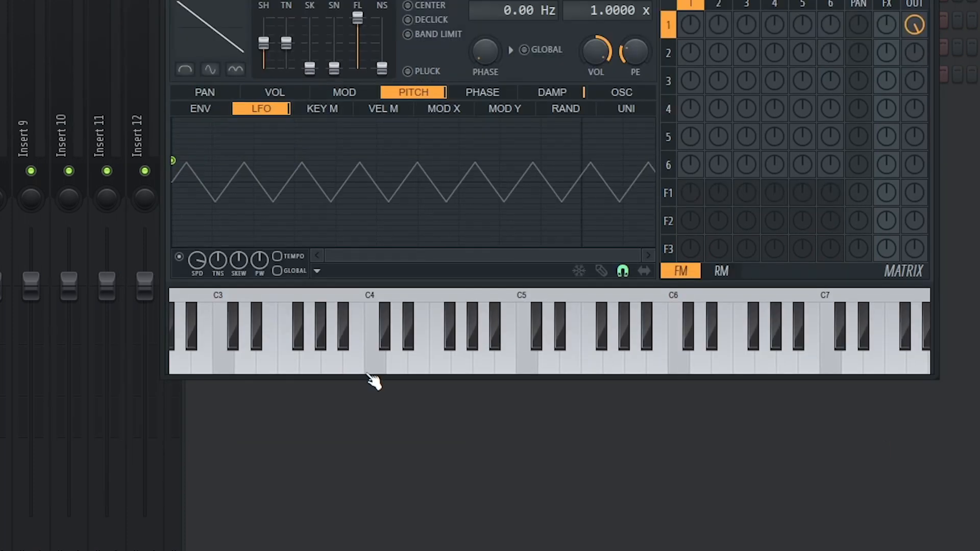
{"action": "left_click_drag", "start_coordinate": [374, 382], "coordinate": [374, 514]}
{"action": "left_click_drag", "start_coordinate": [178, 208], "coordinate": [179, 236]}
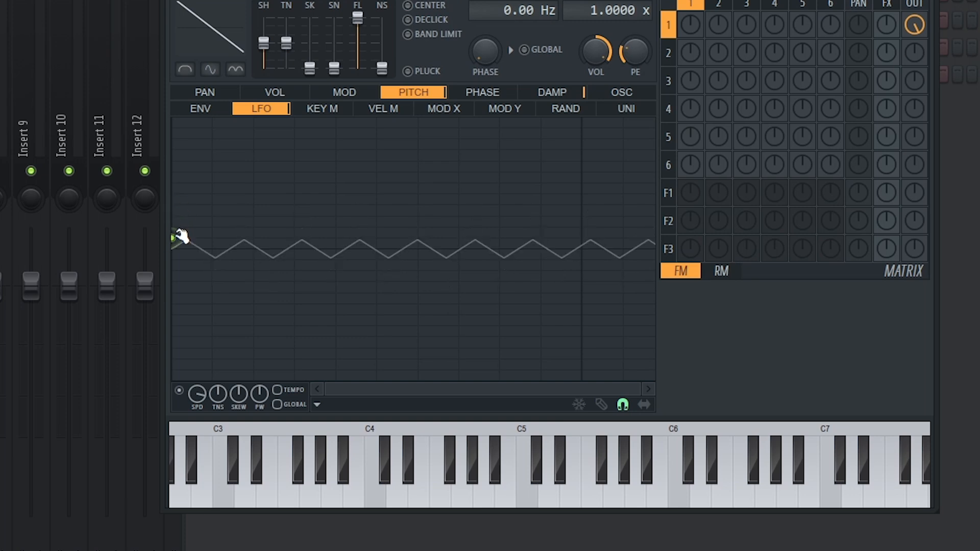
{"action": "key", "text": "q"}
{"action": "key", "text": "q"}
Turn off snapping in the envelope editor, lower the pitch LFO amount until the wave is nearly flat, and play a test note.
{"action": "left_click", "coordinate": [623, 405]}
{"action": "left_click_drag", "start_coordinate": [180, 240], "coordinate": [177, 247]}
{"action": "key", "text": "q"}
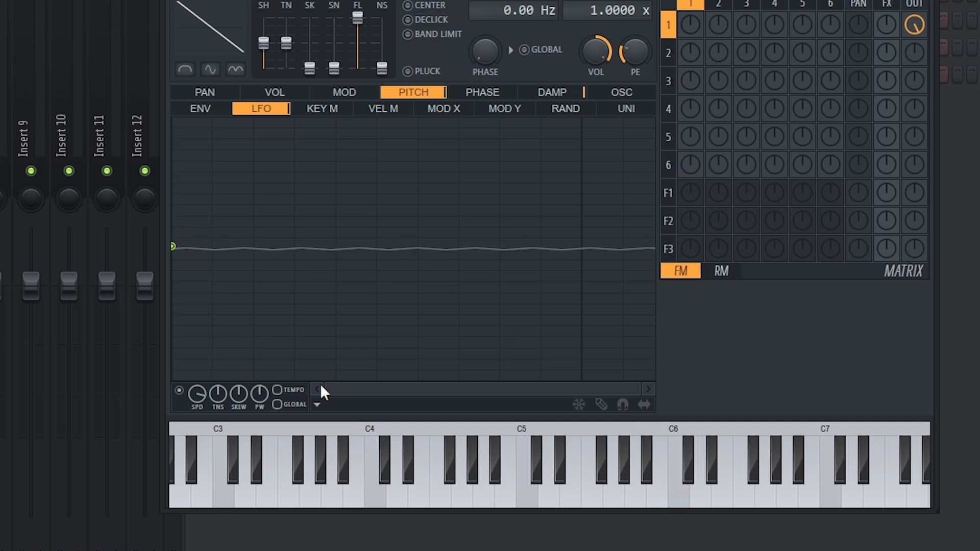
Scale up operator 1's pitch LFO levels by raising Multiply to near maximum, and accept the scaling.
{"action": "left_click", "coordinate": [316, 404]}
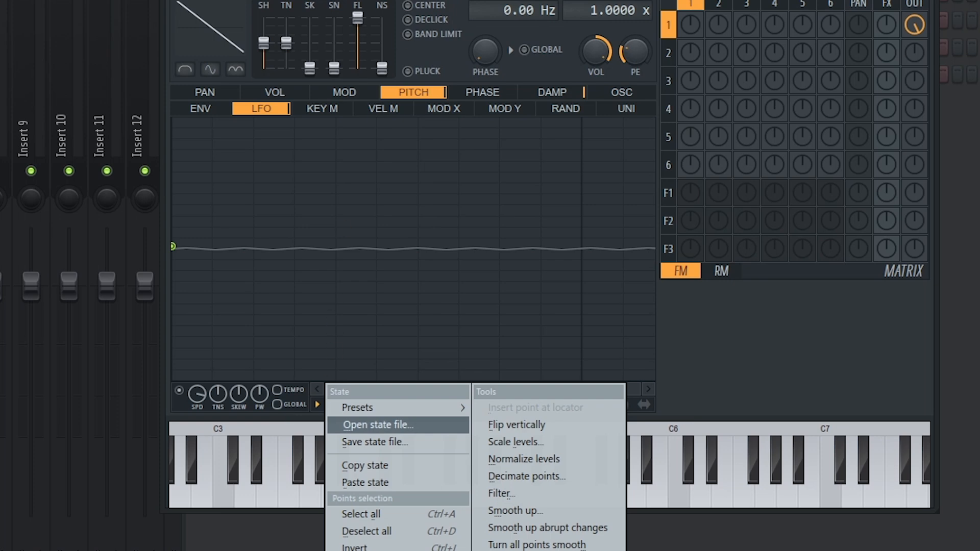
{"action": "left_click", "coordinate": [384, 194]}
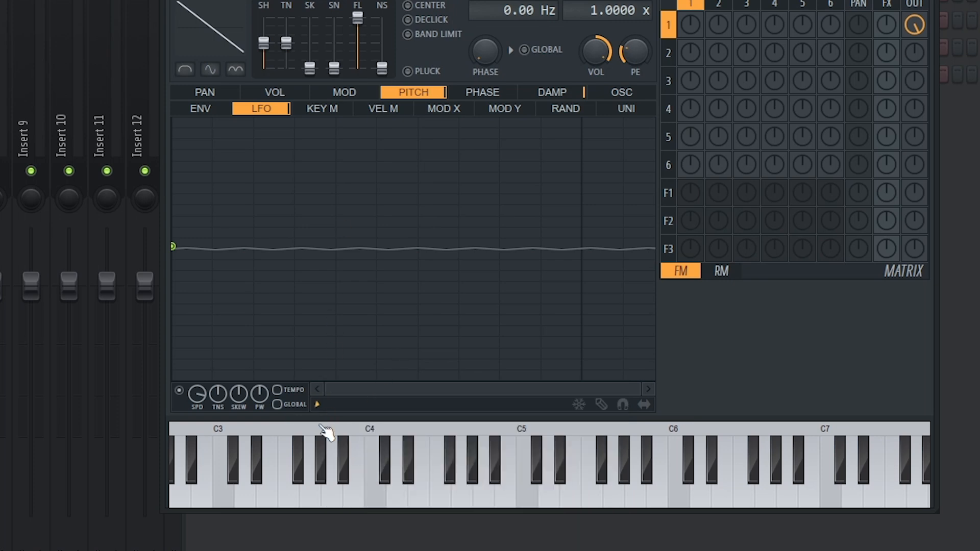
{"action": "left_click", "coordinate": [318, 405]}
{"action": "left_click", "coordinate": [510, 441]}
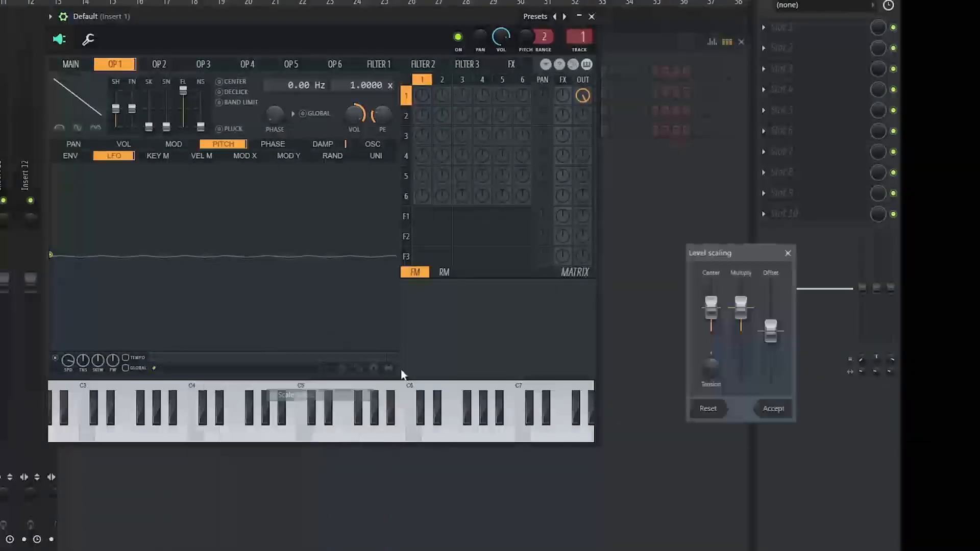
{"action": "left_click_drag", "start_coordinate": [730, 304], "coordinate": [744, 289]}
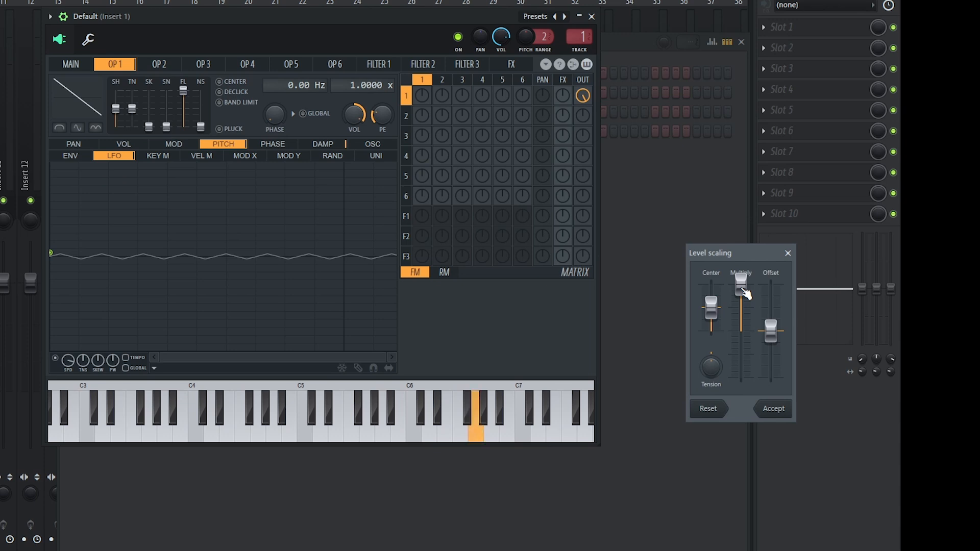
{"action": "mouse_move", "coordinate": [745, 291]}
{"action": "left_mouse_down"}
{"action": "mouse_move", "coordinate": [746, 309]}
{"action": "mouse_move", "coordinate": [744, 292]}
{"action": "left_mouse_up"}
{"action": "left_click", "coordinate": [774, 409]}
Apply a second level scaling to the pitch LFO, testing Multiply at maximum, resetting it, and accepting only a slight increase.
{"action": "left_click", "coordinate": [153, 368]}
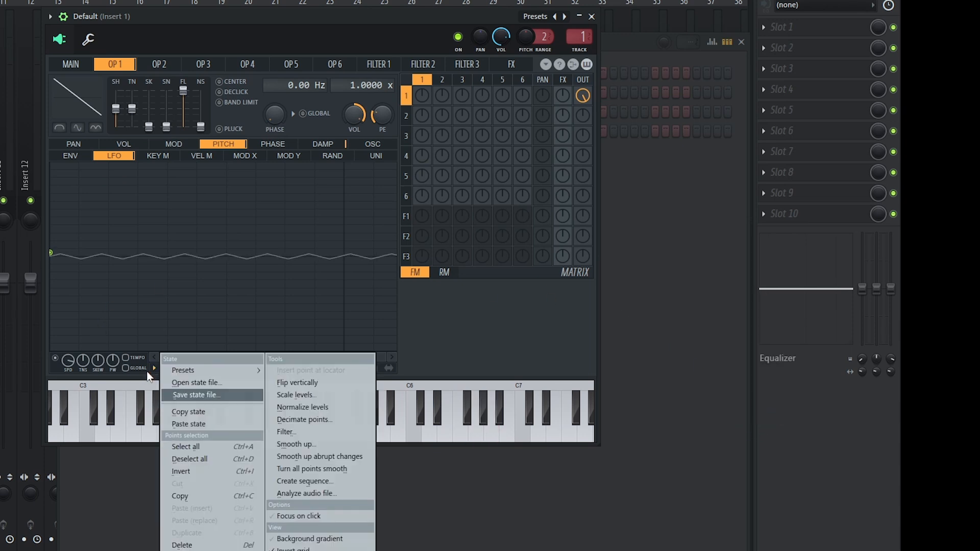
{"action": "left_click", "coordinate": [153, 369]}
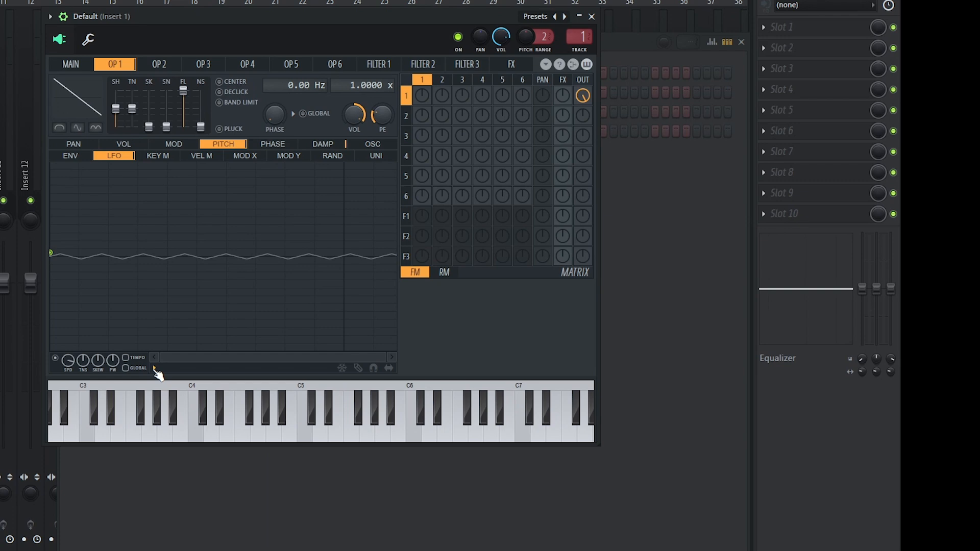
{"action": "left_click", "coordinate": [155, 369]}
{"action": "left_click", "coordinate": [285, 395]}
{"action": "left_click_drag", "start_coordinate": [752, 322], "coordinate": [577, 204]}
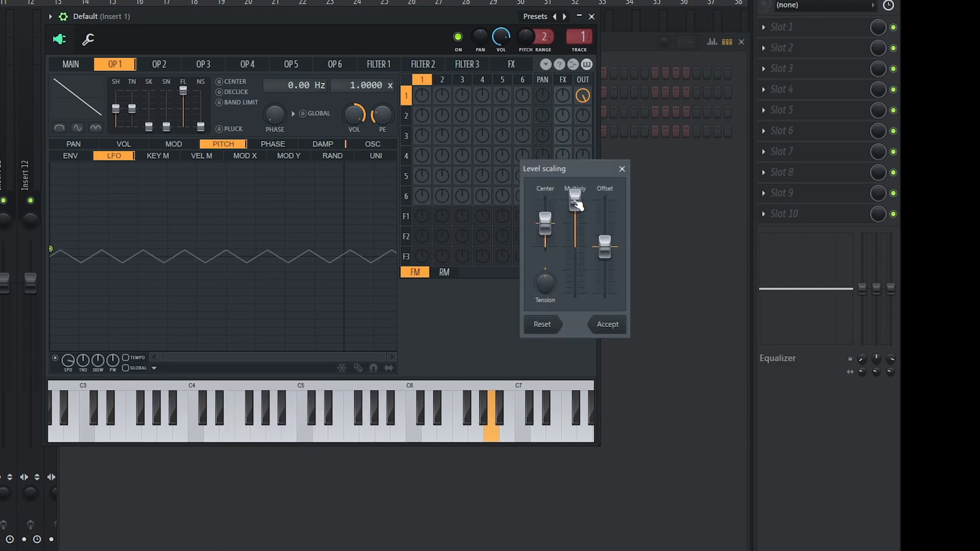
{"action": "key", "text": "y"}
{"action": "key", "text": "y"}
{"action": "left_click", "coordinate": [576, 202], "text": "alt"}
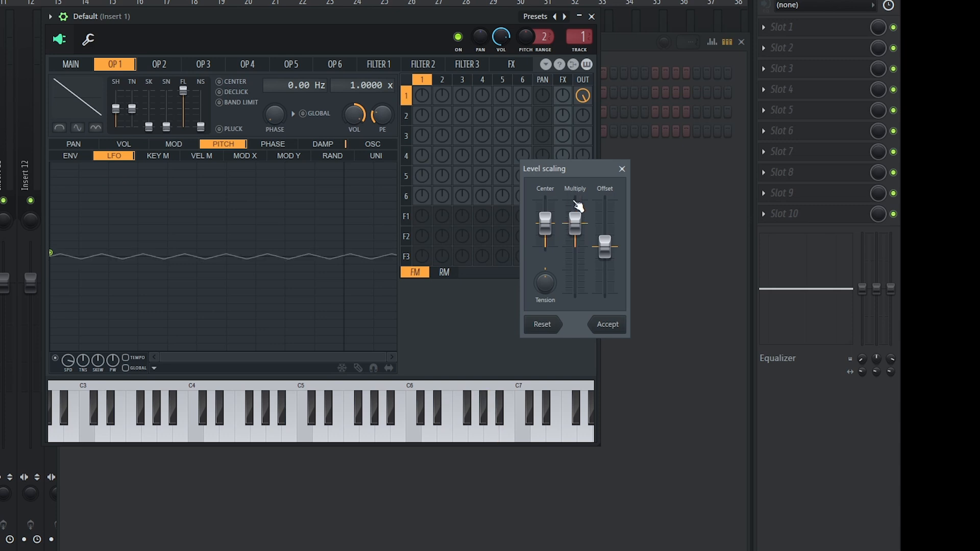
{"action": "left_click_drag", "start_coordinate": [574, 203], "coordinate": [575, 197]}
{"action": "left_click", "coordinate": [608, 327]}
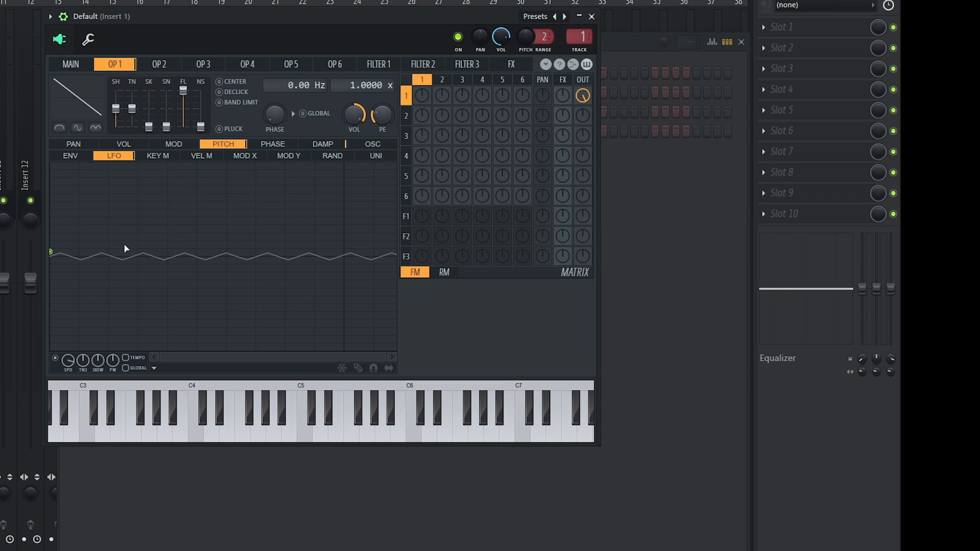
Try the global LFO level on the main page while playing test notes.
{"action": "left_click", "coordinate": [88, 66]}
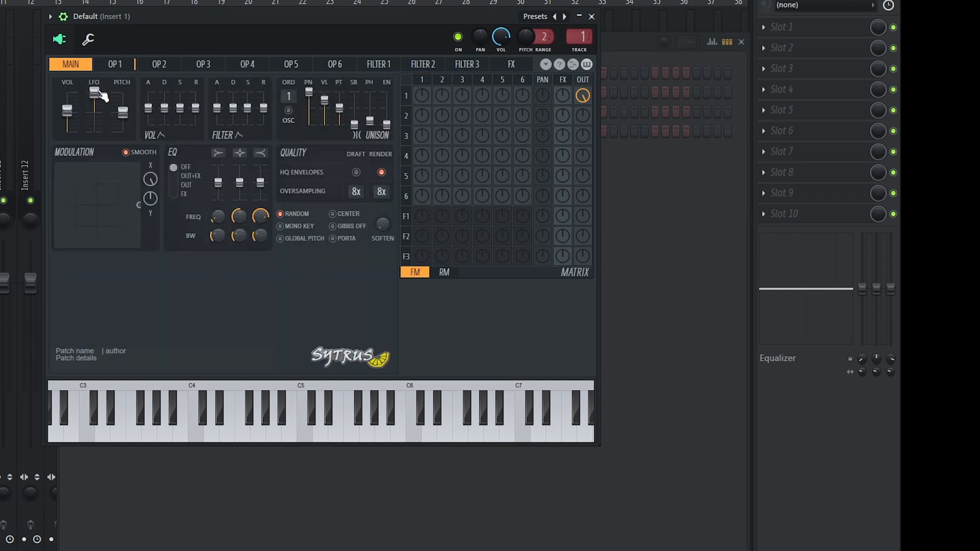
{"action": "mouse_move", "coordinate": [98, 93]}
{"action": "left_mouse_down"}
{"action": "mouse_move", "coordinate": [98, 118]}
{"action": "mouse_move", "coordinate": [98, 93]}
{"action": "left_mouse_up"}
{"action": "key", "text": "n"}
{"action": "key", "text": "y"}
Test a much faster speed on operator 1's pitch LFO and bring it back down to a slow wave.
{"action": "left_click", "coordinate": [114, 65]}
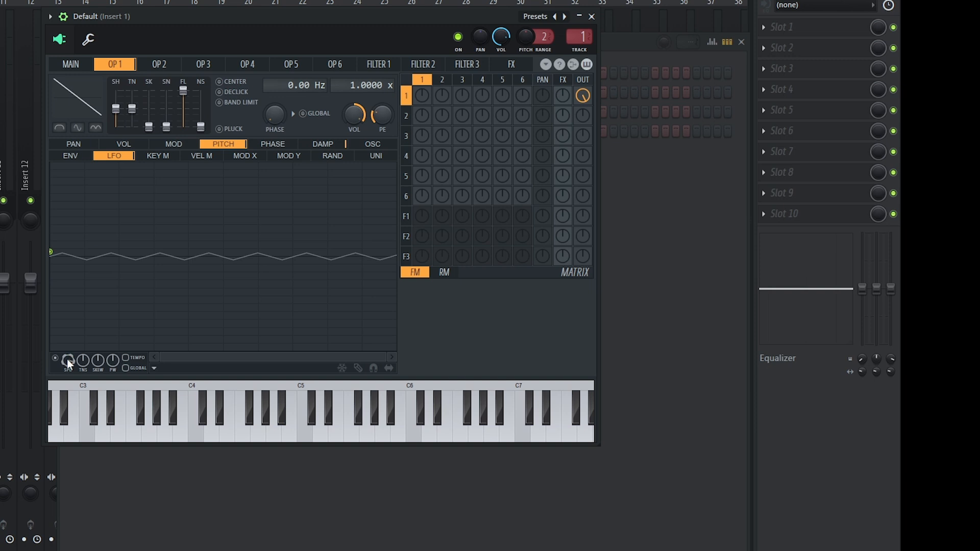
{"action": "left_click_drag", "start_coordinate": [66, 360], "coordinate": [66, 332]}
{"action": "key", "text": "e"}
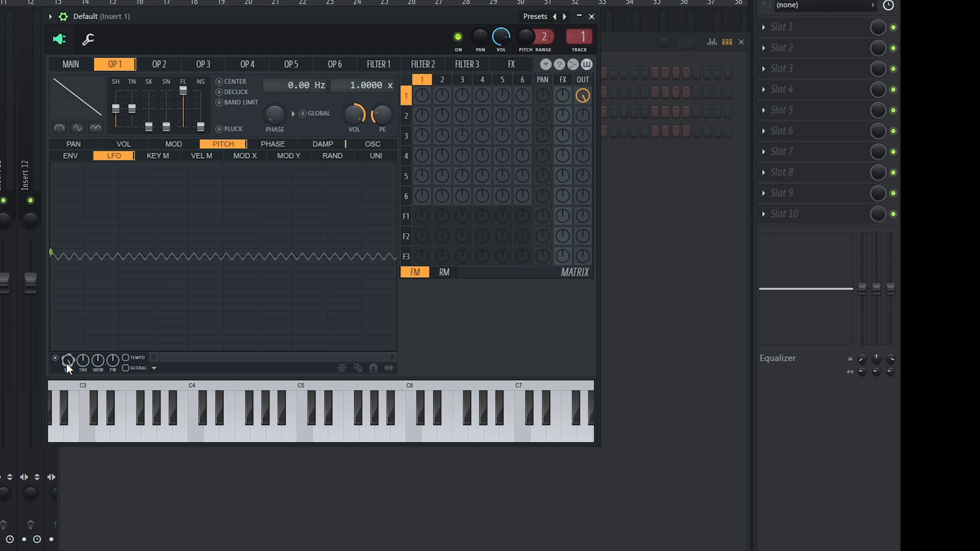
{"action": "scroll", "coordinate": [67, 361], "scroll_direction": "down", "scroll_amount": 3}
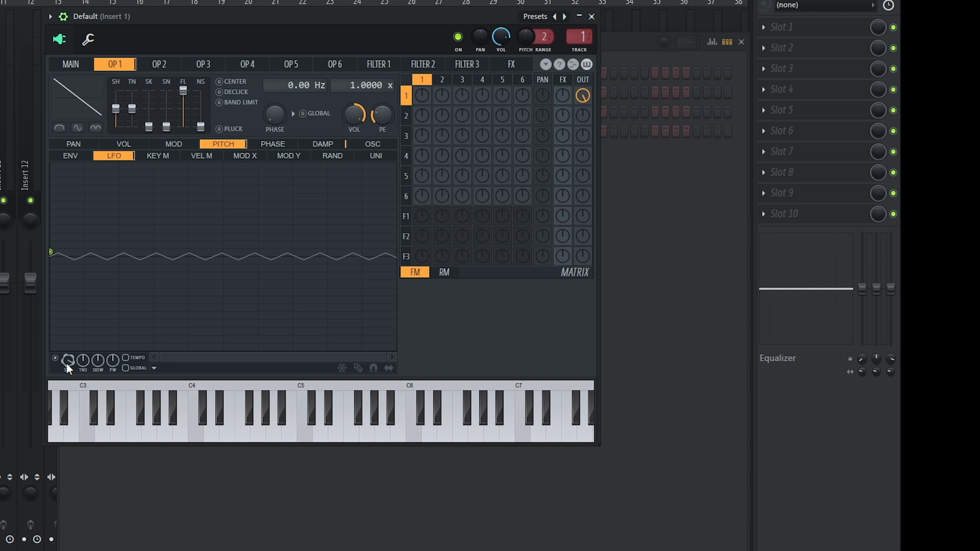
{"action": "scroll", "coordinate": [67, 364], "scroll_direction": "down", "scroll_amount": 2}
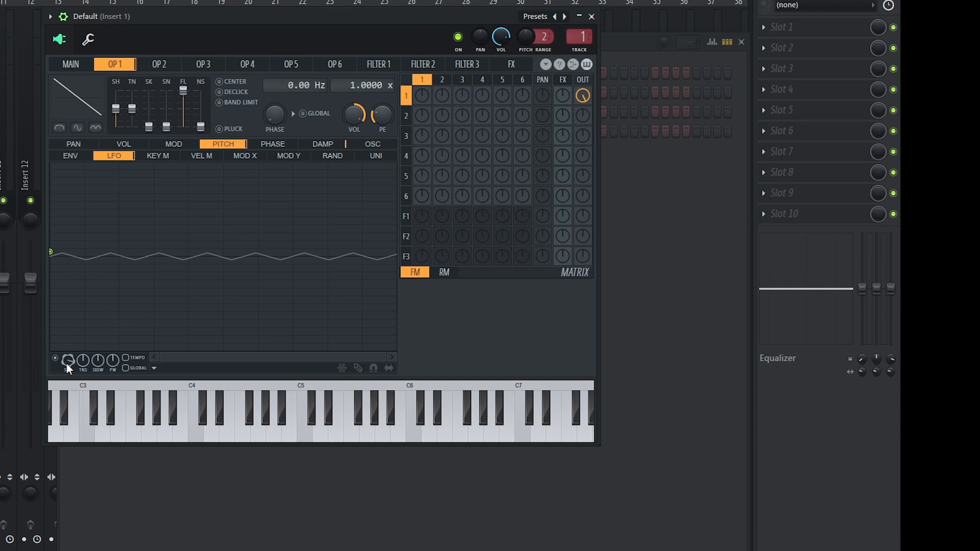
Play a series of test notes to hear operator 1's pitch vibrato.
{"action": "key", "text": "y"}
{"action": "key", "text": "y"}
{"action": "key", "text": "y"}
{"action": "key", "text": "n"}
{"action": "key", "text": "n"}
{"action": "key", "text": "y"}
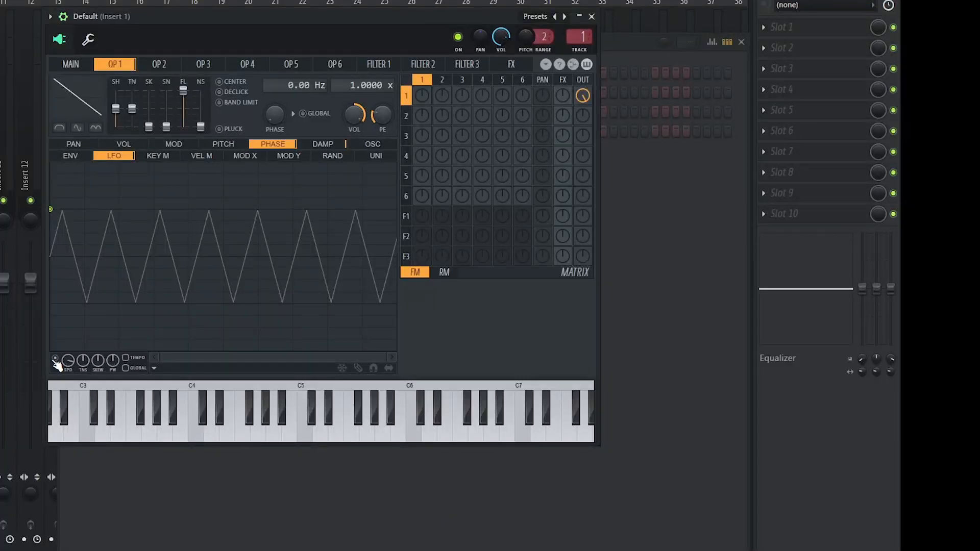
Disable operator 1's phase LFO and enable operator 2's phase LFO instead.
{"action": "left_click", "coordinate": [55, 359]}
{"action": "left_click", "coordinate": [156, 64]}
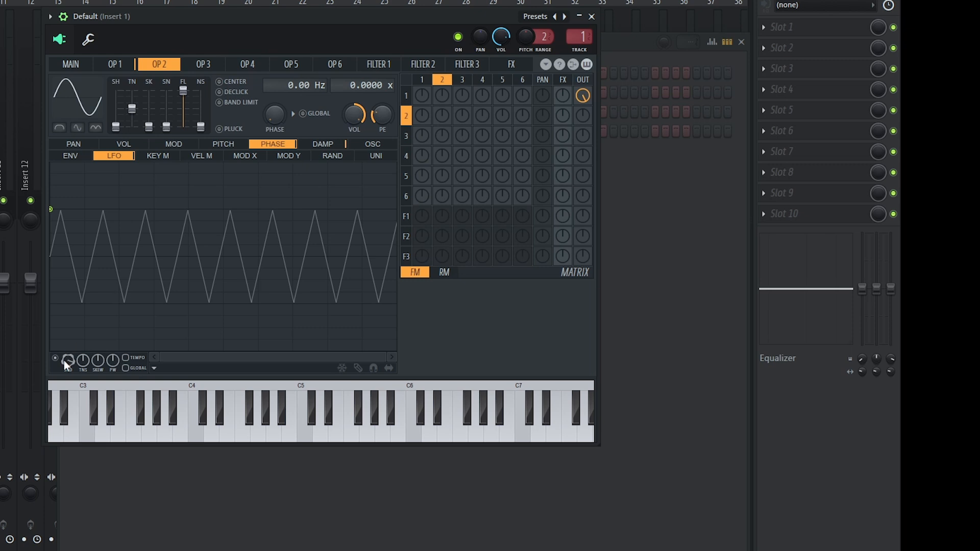
Raise operator 2's modulation of operator 1 in the FM matrix while playing test notes.
{"action": "left_click_drag", "start_coordinate": [441, 100], "coordinate": [441, 87]}
{"action": "key", "text": "n"}
{"action": "key", "text": "t"}
{"action": "left_click_drag", "start_coordinate": [446, 98], "coordinate": [444, 89]}
Shape operator 1's Mod X modulation curve into a straight ramp by lowering its start point to zero.
{"action": "left_click", "coordinate": [115, 64]}
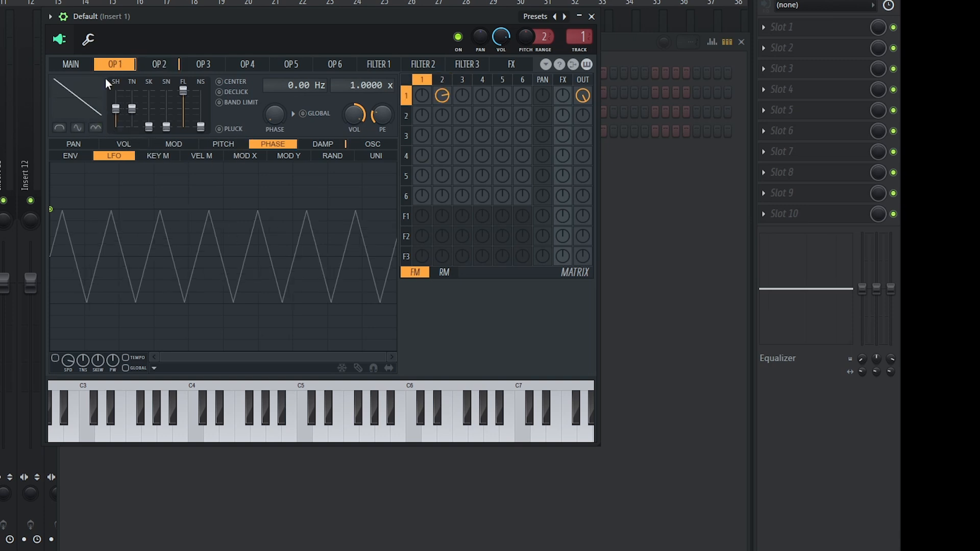
{"action": "left_click", "coordinate": [174, 144]}
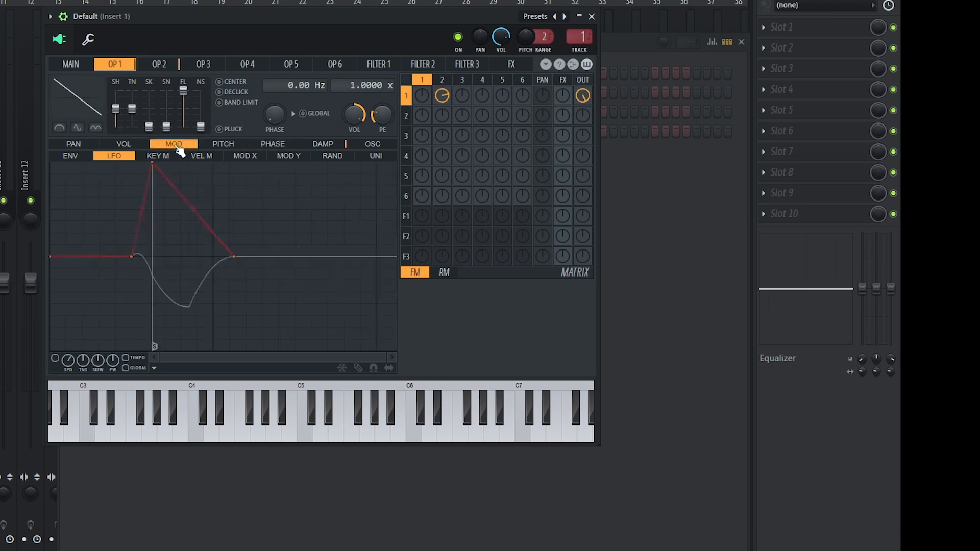
{"action": "left_click", "coordinate": [247, 156]}
{"action": "left_click_drag", "start_coordinate": [54, 167], "coordinate": [20, 374]}
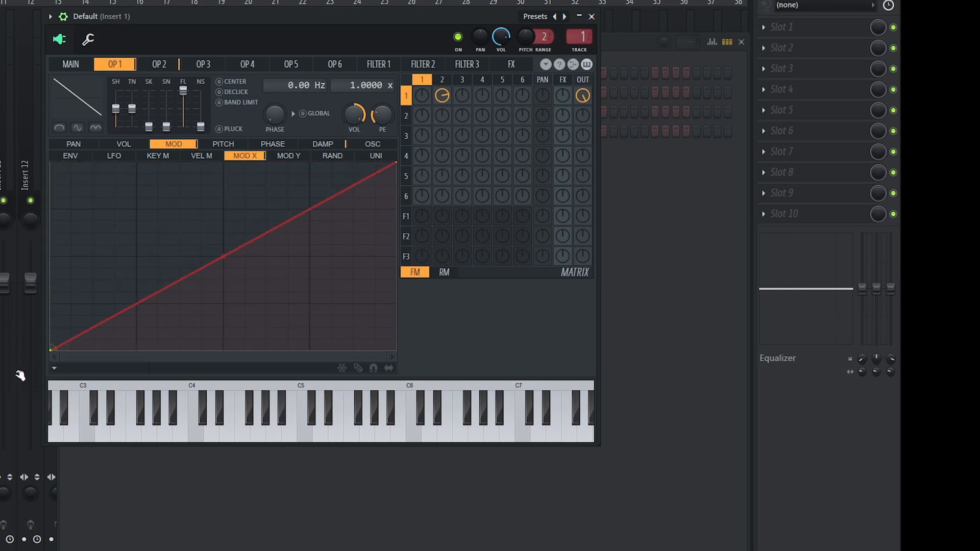
Try sweeping the Modulation X control down and back up on the main page.
{"action": "left_click", "coordinate": [72, 65]}
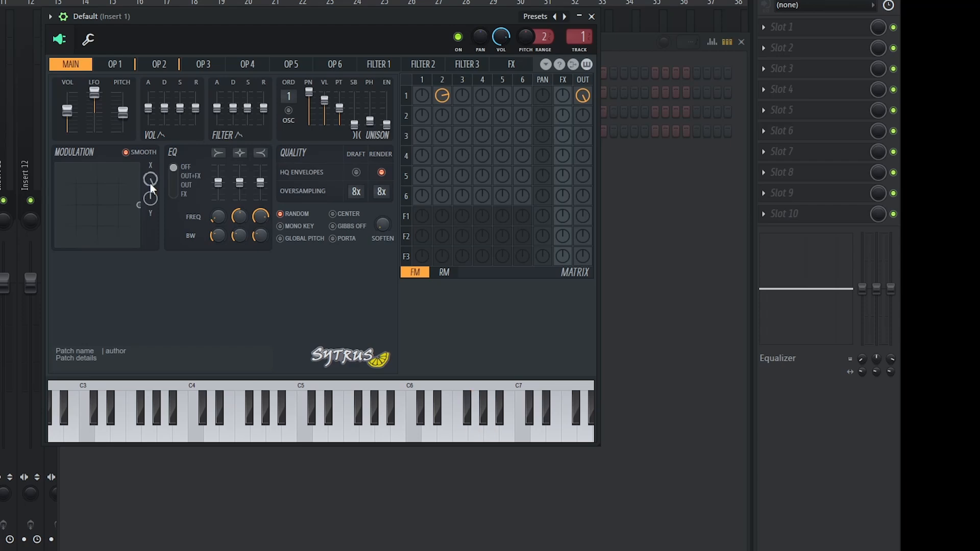
{"action": "left_click_drag", "start_coordinate": [150, 184], "coordinate": [151, 245]}
{"action": "left_click_drag", "start_coordinate": [151, 184], "coordinate": [151, 123]}
{"action": "mouse_move", "coordinate": [150, 185]}
{"action": "left_mouse_down"}
{"action": "mouse_move", "coordinate": [150, 234]}
{"action": "mouse_move", "coordinate": [150, 174]}
{"action": "mouse_move", "coordinate": [150, 185]}
{"action": "left_mouse_up"}
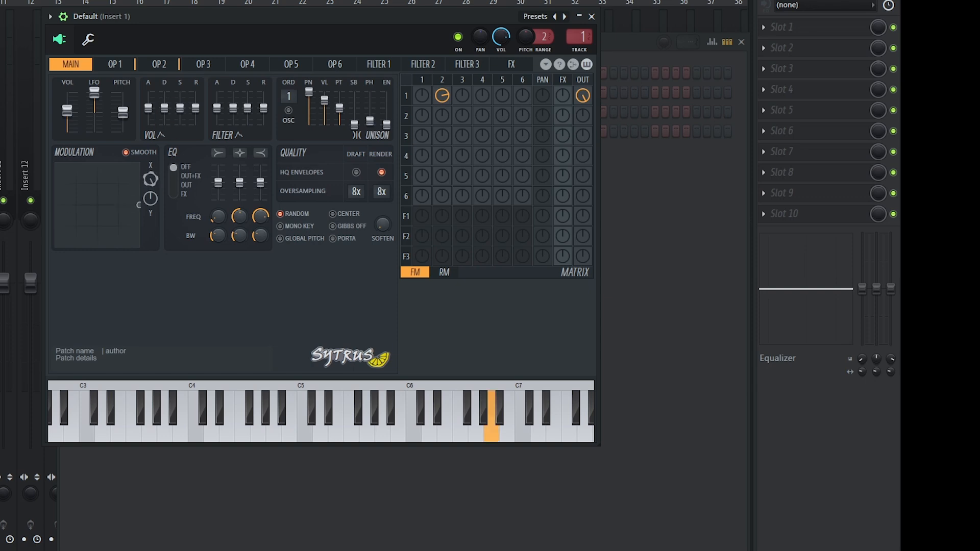
Check operator 2's phase LFO and try lower settings of the global LFO level on the main page.
{"action": "left_click", "coordinate": [159, 64]}
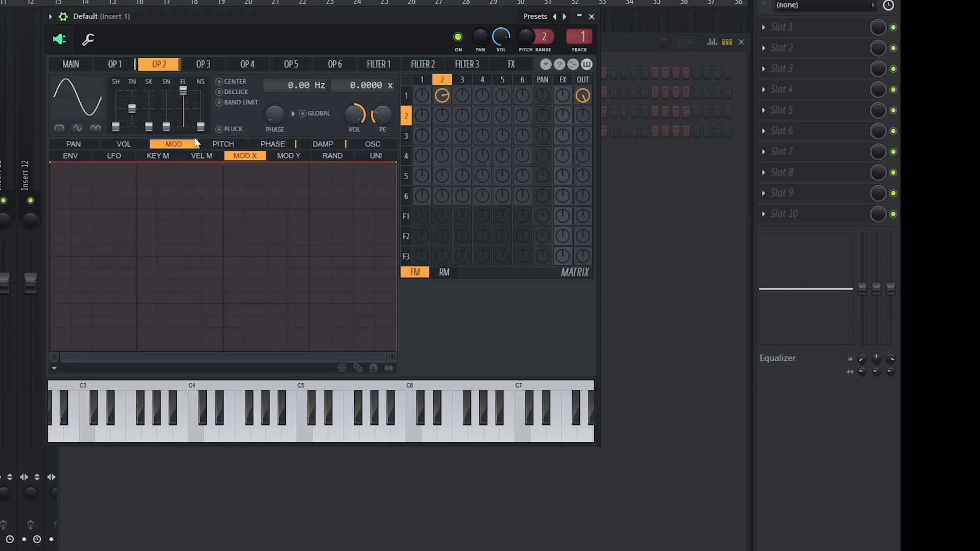
{"action": "left_click", "coordinate": [273, 144]}
{"action": "left_click", "coordinate": [117, 156]}
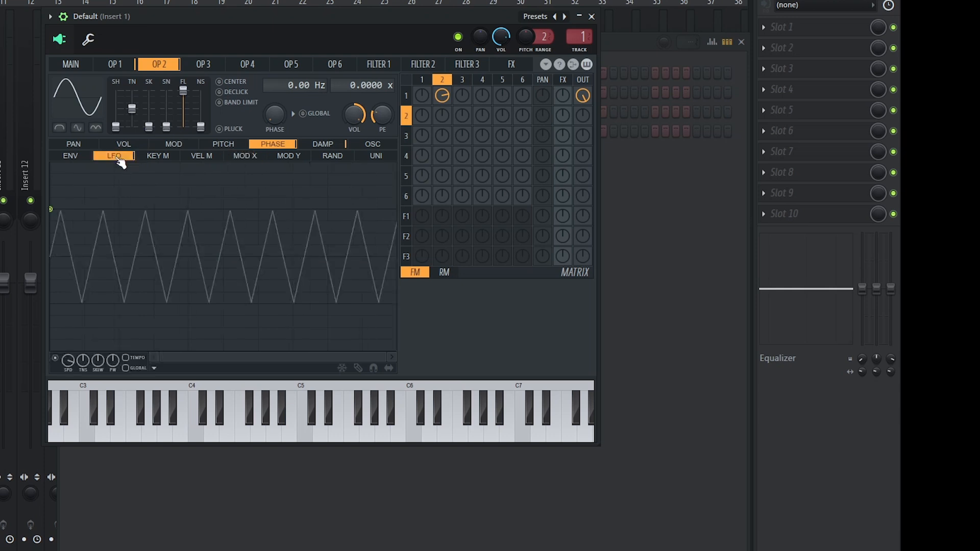
{"action": "left_click", "coordinate": [71, 64]}
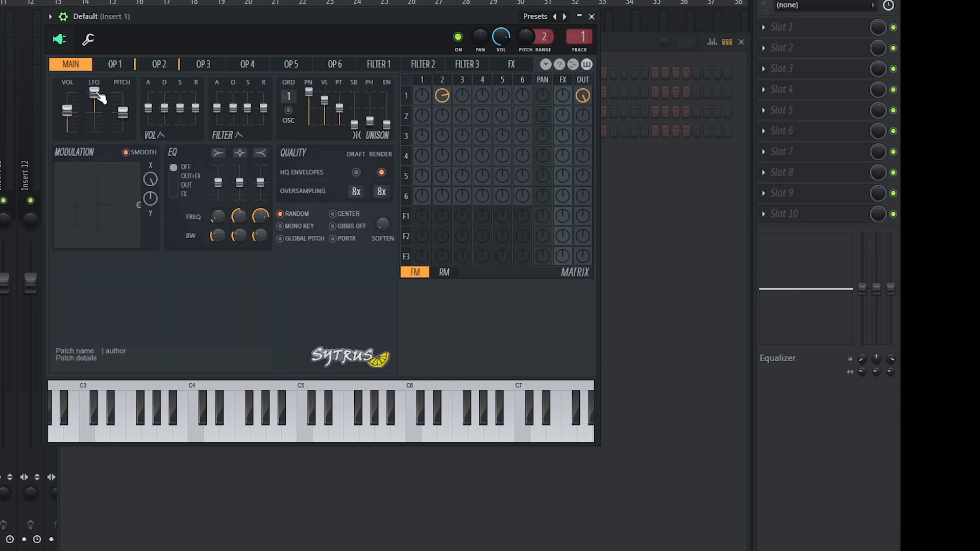
{"action": "left_click_drag", "start_coordinate": [101, 98], "coordinate": [102, 106]}
{"action": "left_click_drag", "start_coordinate": [108, 97], "coordinate": [97, 108]}
{"action": "mouse_move", "coordinate": [96, 105]}
{"action": "left_mouse_down"}
{"action": "mouse_move", "coordinate": [96, 91]}
{"action": "mouse_move", "coordinate": [97, 109]}
{"action": "left_mouse_up"}
Recheck operator 2's phase LFO, play a test note, and sweep Modulation X downward on the main page.
{"action": "left_click", "coordinate": [156, 66]}
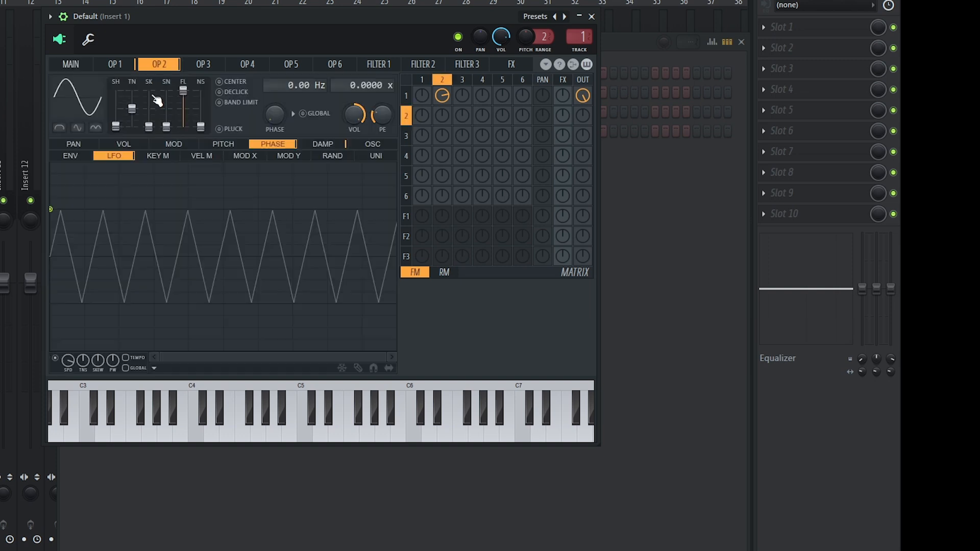
{"action": "left_click", "coordinate": [85, 64]}
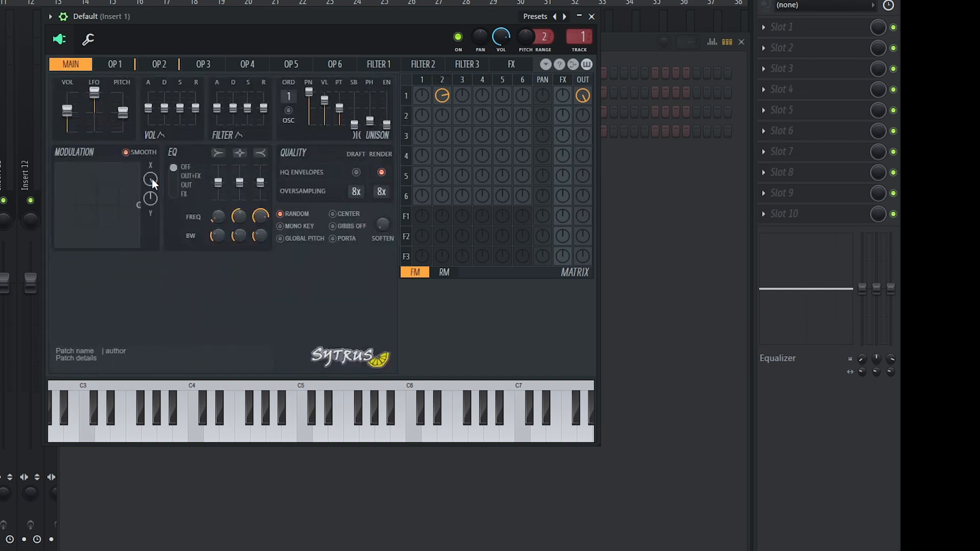
{"action": "key", "text": "y"}
{"action": "left_click_drag", "start_coordinate": [152, 180], "coordinate": [154, 234]}
Shape operator 1's modulation key mapping into a rising ramp from zero to slightly above mid-height at the highest key.
{"action": "left_click", "coordinate": [114, 68]}
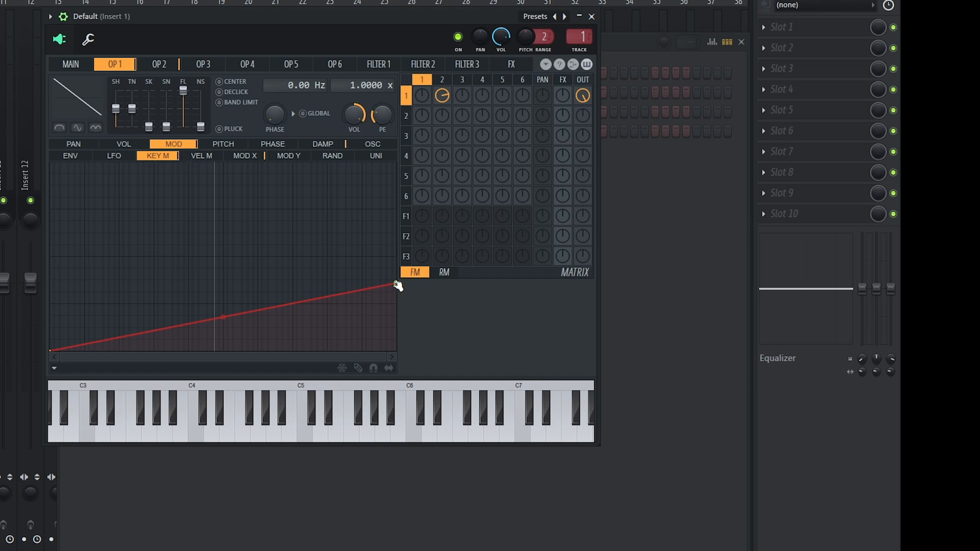
{"action": "left_click_drag", "start_coordinate": [396, 283], "coordinate": [399, 238]}
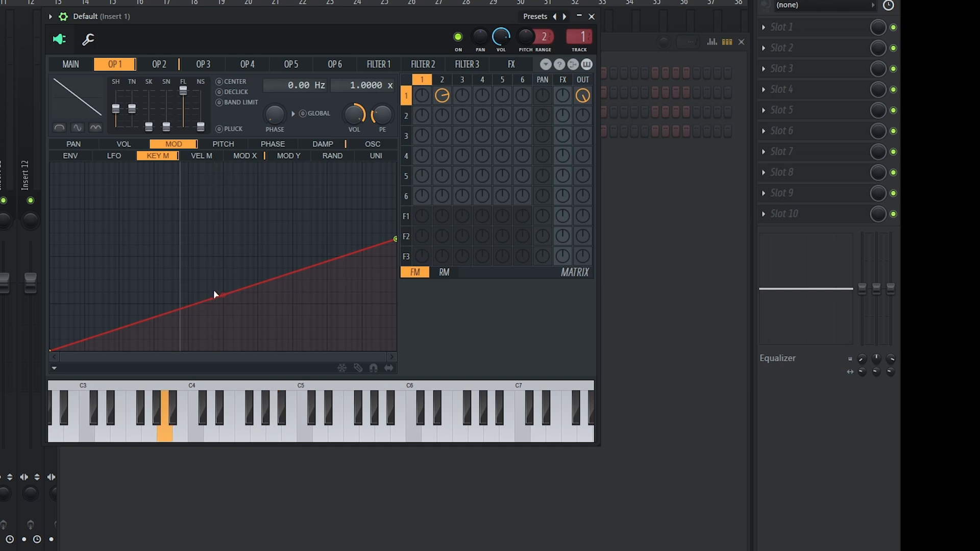
Try bending operator 1's modulation key-mapping ramp, lower its highest-key end to about quarter height, and reset the ramp to straight.
{"action": "left_click_drag", "start_coordinate": [223, 295], "coordinate": [224, 345]}
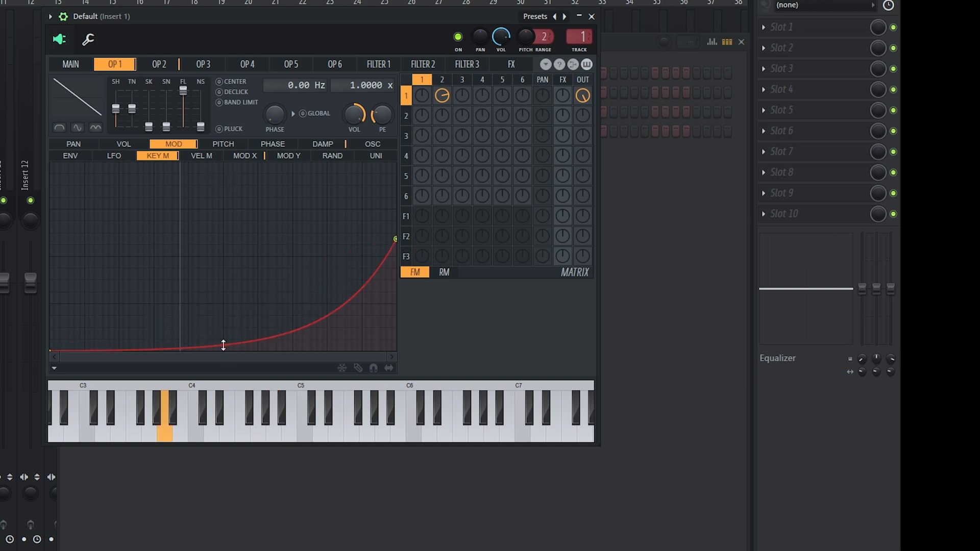
{"action": "left_click_drag", "start_coordinate": [395, 239], "coordinate": [398, 305]}
{"action": "right_click", "coordinate": [223, 349]}
Lower the high end of operator 1's modulation Mod X mapping to about mid-height.
{"action": "left_click", "coordinate": [245, 156]}
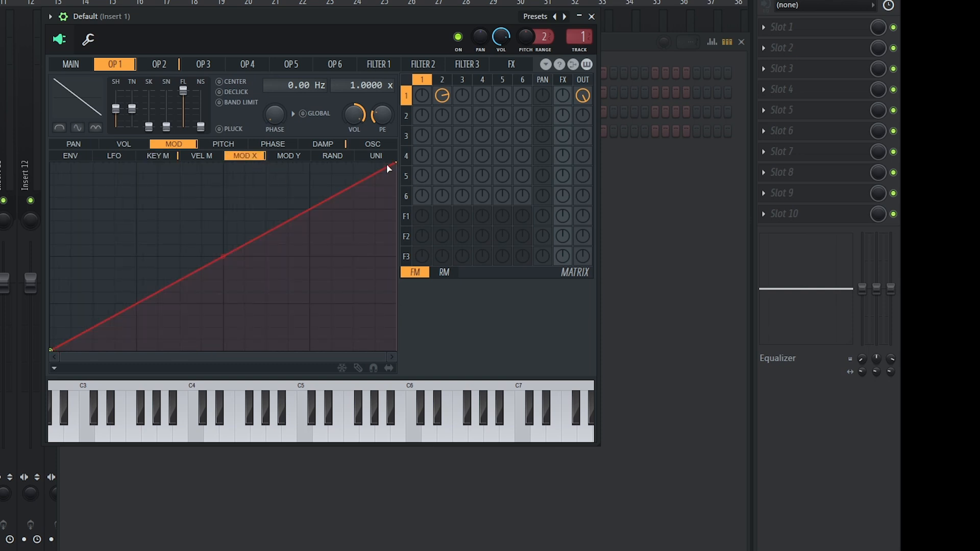
{"action": "left_click_drag", "start_coordinate": [396, 164], "coordinate": [396, 257]}
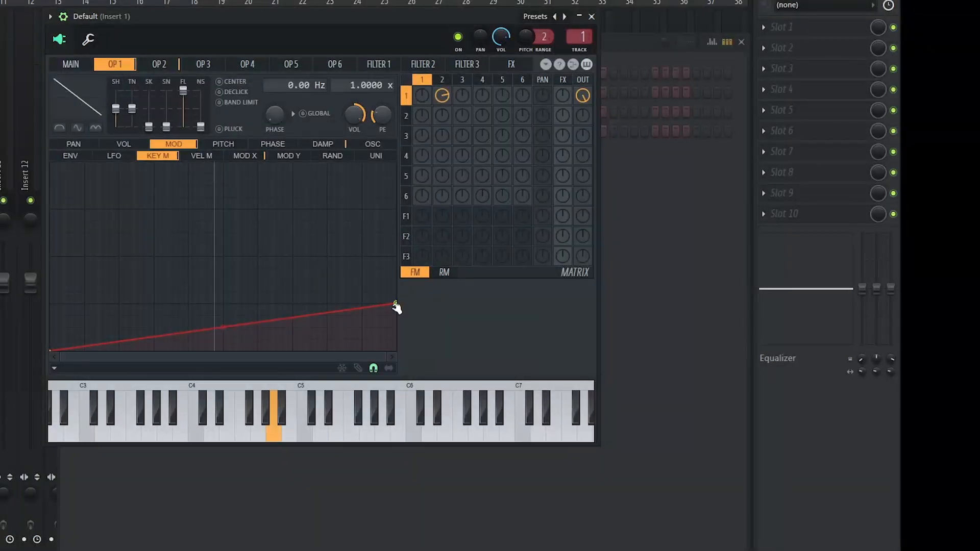
Raise operator 1's modulation key mapping to maximum at the highest key and add a point giving a full-level plateau over the upper keys.
{"action": "left_click_drag", "start_coordinate": [396, 305], "coordinate": [396, 269]}
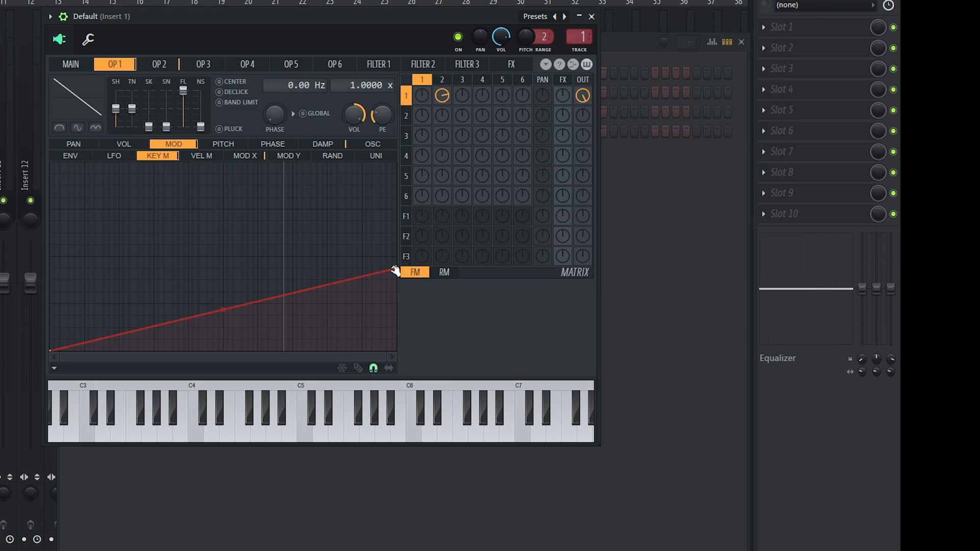
{"action": "left_click_drag", "start_coordinate": [396, 269], "coordinate": [414, 175]}
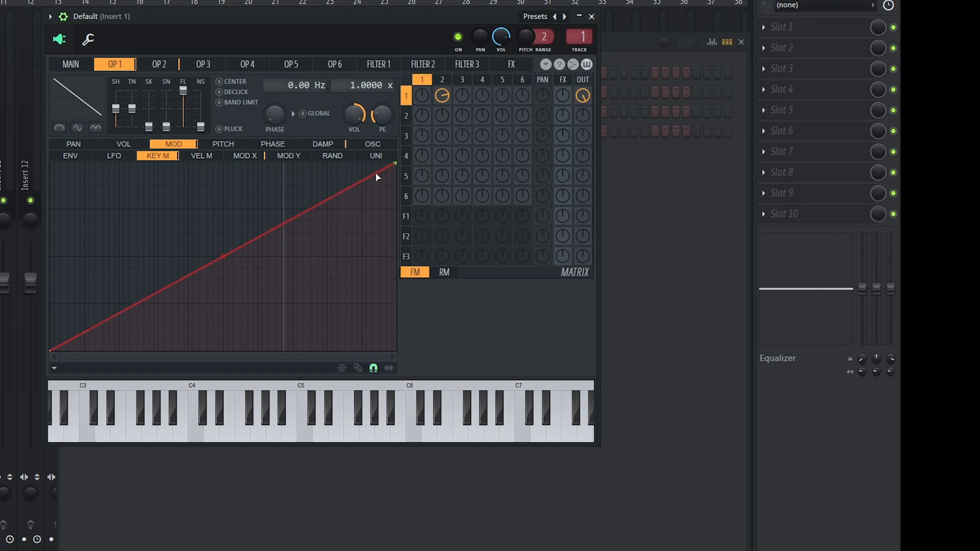
{"action": "left_click_drag", "start_coordinate": [375, 173], "coordinate": [313, 202]}
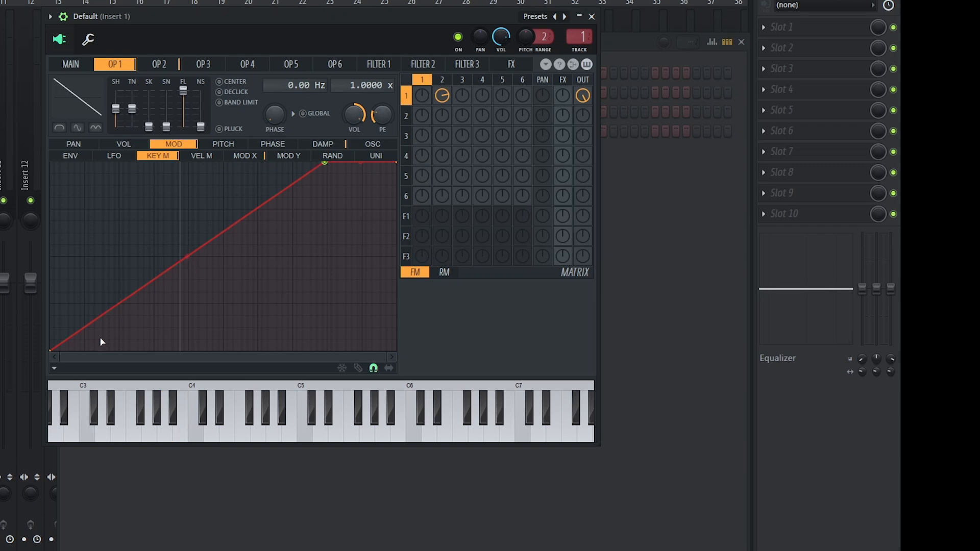
Add a zero-level point about a third along the key mapping, keep the ramp to the plateau straight, and play test notes.
{"action": "right_click", "coordinate": [115, 349]}
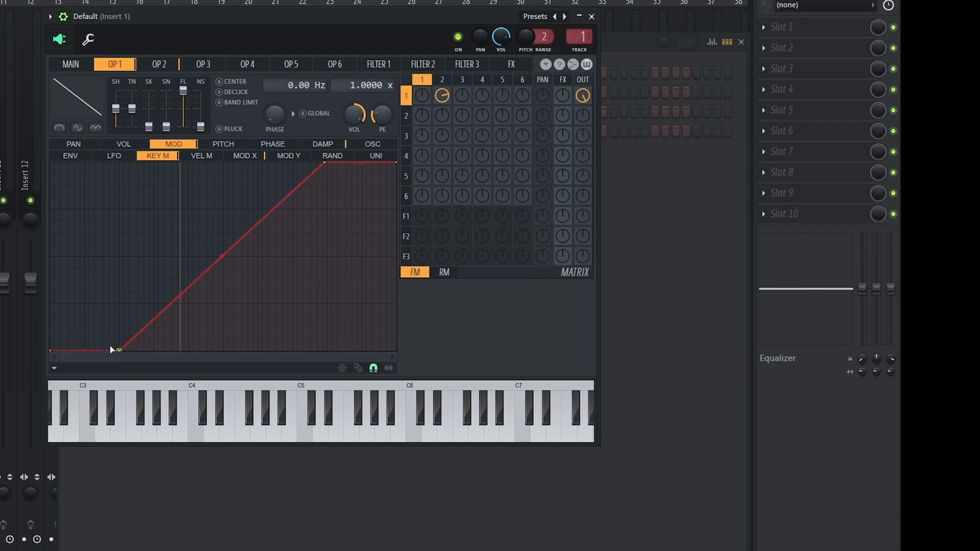
{"action": "left_click_drag", "start_coordinate": [111, 348], "coordinate": [197, 355]}
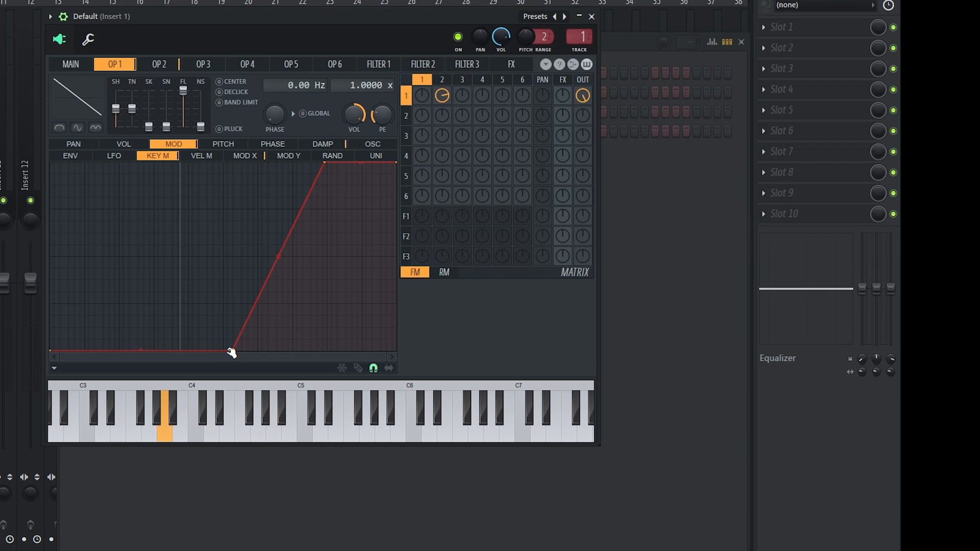
{"action": "left_click_drag", "start_coordinate": [232, 352], "coordinate": [162, 352]}
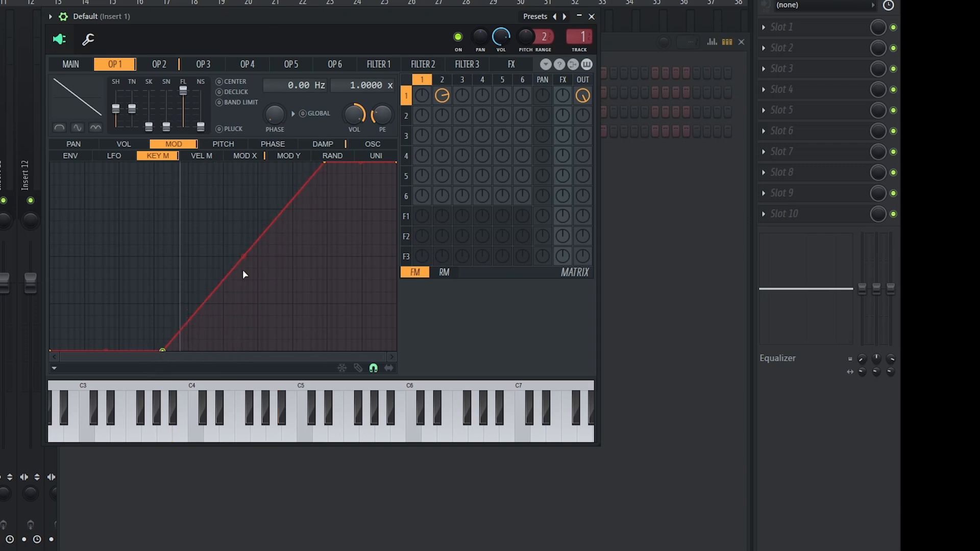
{"action": "left_click_drag", "start_coordinate": [243, 256], "coordinate": [243, 200]}
{"action": "right_click", "coordinate": [244, 201]}
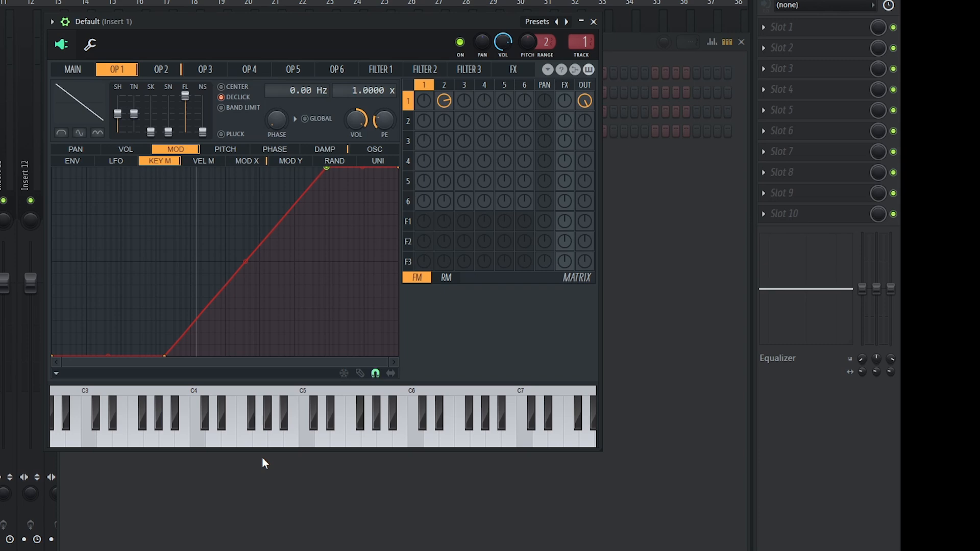
{"action": "key", "text": "x"}
{"action": "key", "text": "x"}
Limit polyphony to 1 voice with Porta on and Mono off, and turn the Slide time to its minimum.
{"action": "left_click", "coordinate": [90, 45]}
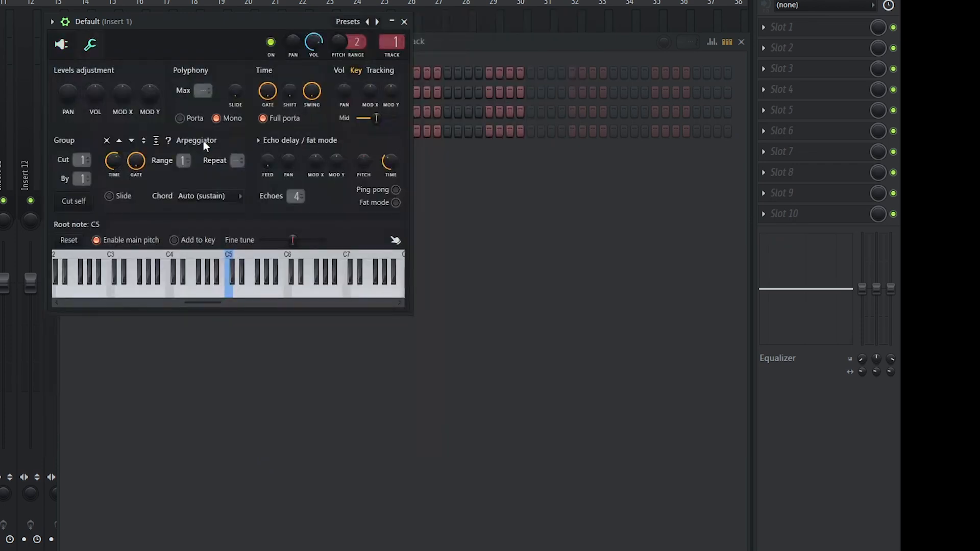
{"action": "left_click", "coordinate": [227, 120]}
{"action": "left_click_drag", "start_coordinate": [199, 91], "coordinate": [199, 88]}
{"action": "left_click", "coordinate": [65, 47]}
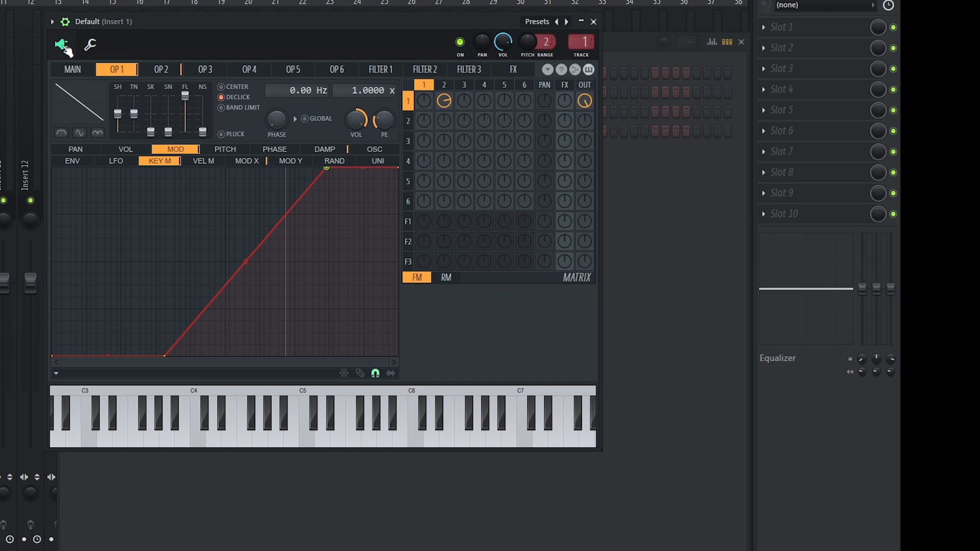
{"action": "left_click", "coordinate": [95, 45]}
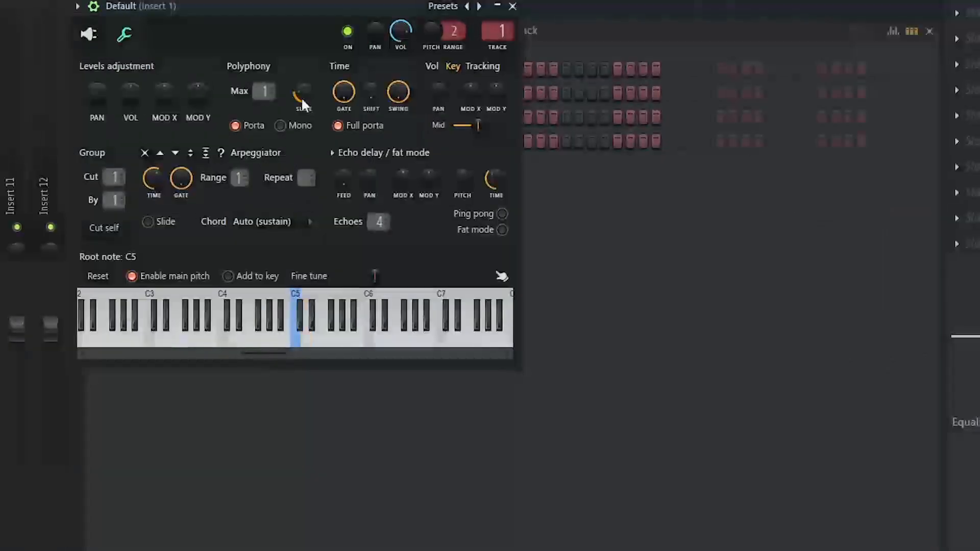
{"action": "mouse_move", "coordinate": [301, 98]}
{"action": "left_mouse_down"}
{"action": "mouse_move", "coordinate": [302, 83]}
{"action": "mouse_move", "coordinate": [301, 117]}
{"action": "left_mouse_up"}
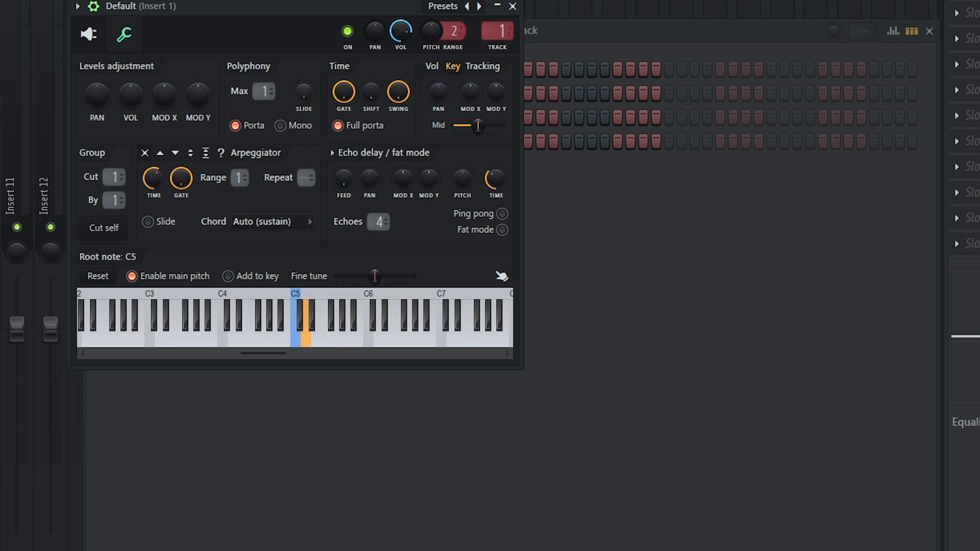